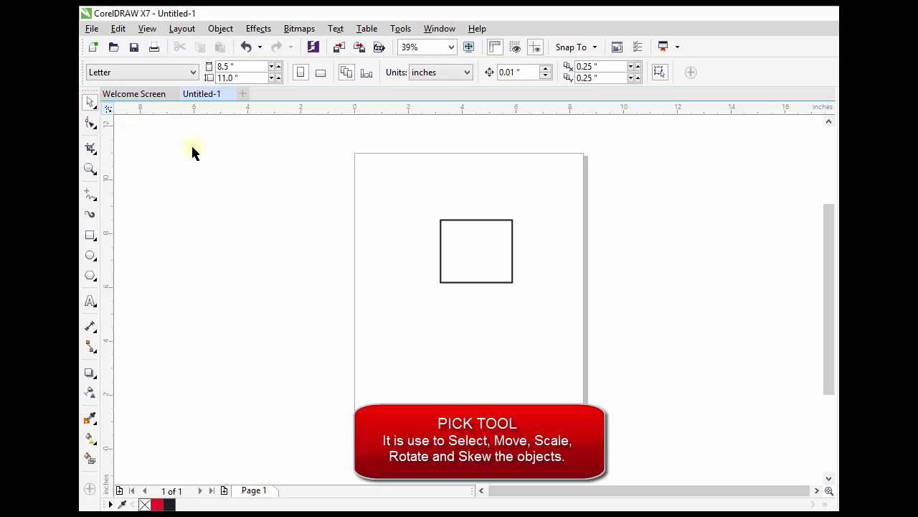
Select the rectangle with the Pick tool and move it lower on the page by its center.
left_click(459, 221)
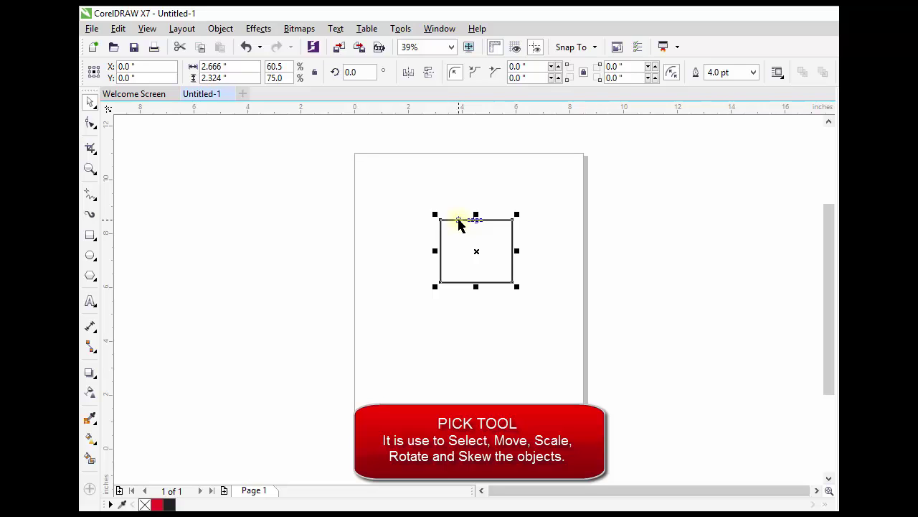
left_click(477, 251)
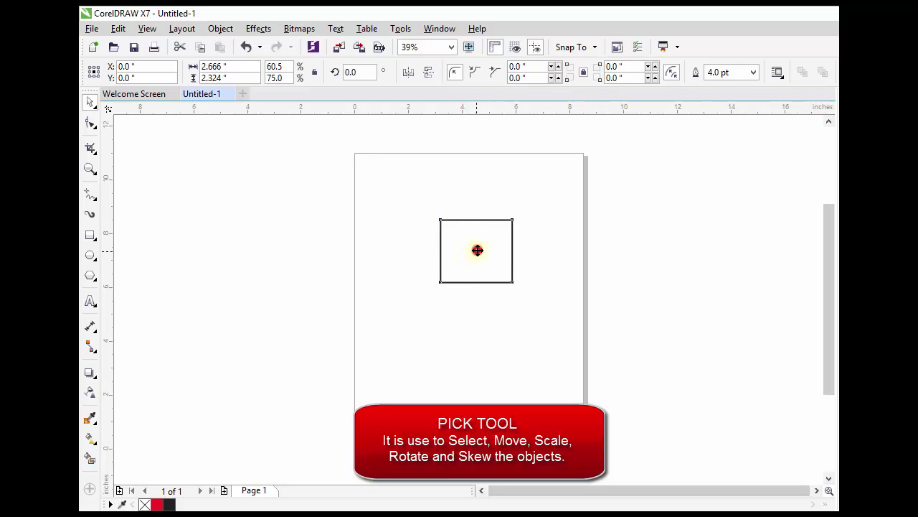
mouse_move(479, 250)
left_mouse_down()
mouse_move(469, 194)
mouse_move(467, 262)
left_mouse_up()
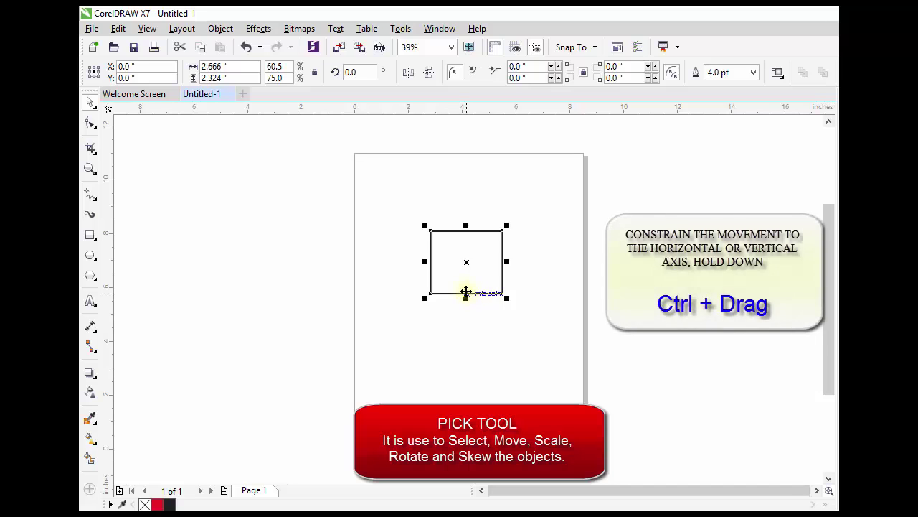
left_click_drag(465, 259, 495, 296)
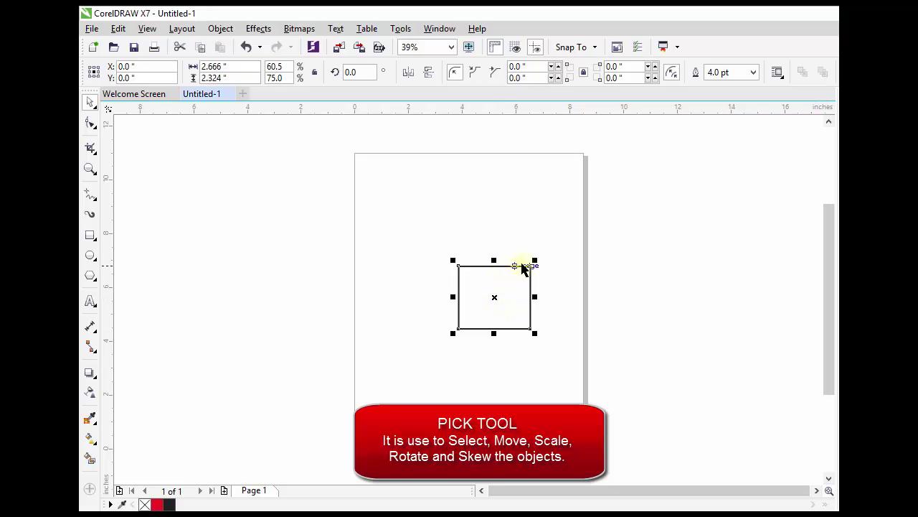
Enlarge the rectangle from its upper-right corner, then scale it from its center to about 2.775 by 2.419 inches.
left_click_drag(533, 259, 548, 241)
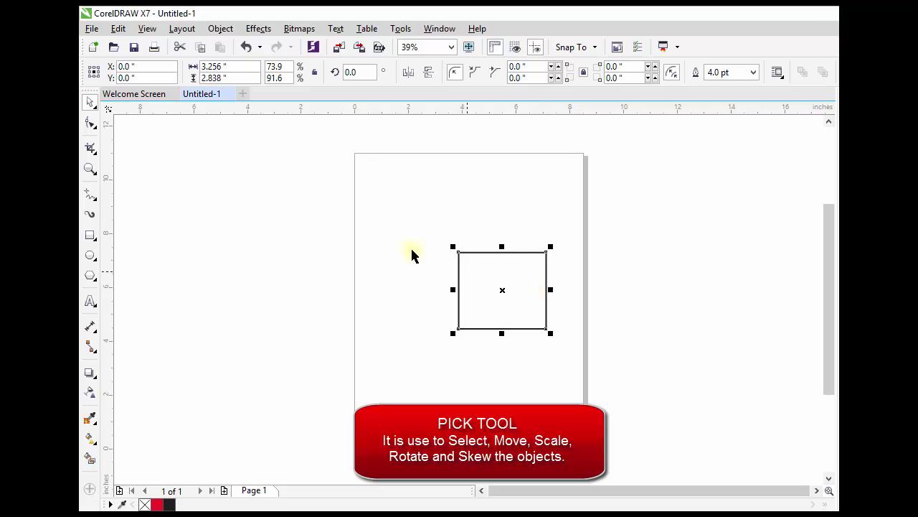
mouse_move(548, 247)
left_mouse_down()
mouse_move(527, 264)
mouse_move(568, 231)
mouse_move(541, 250)
left_mouse_up()
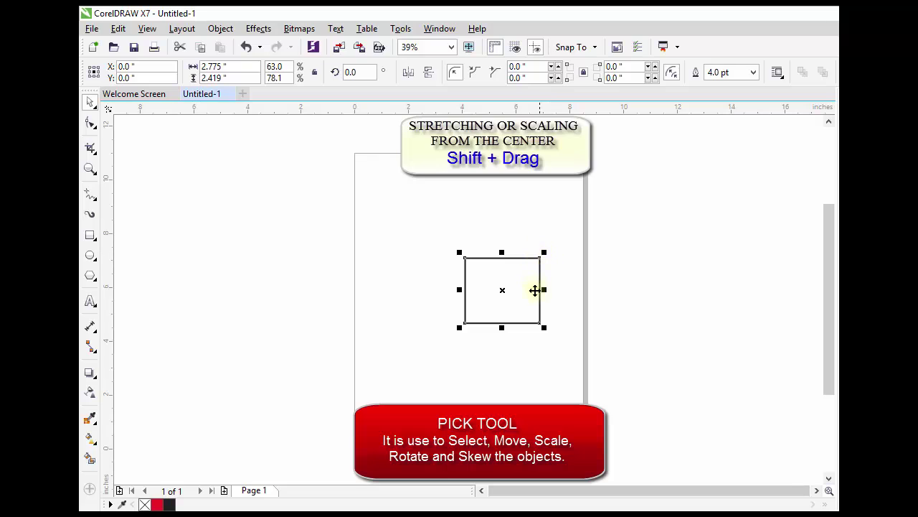
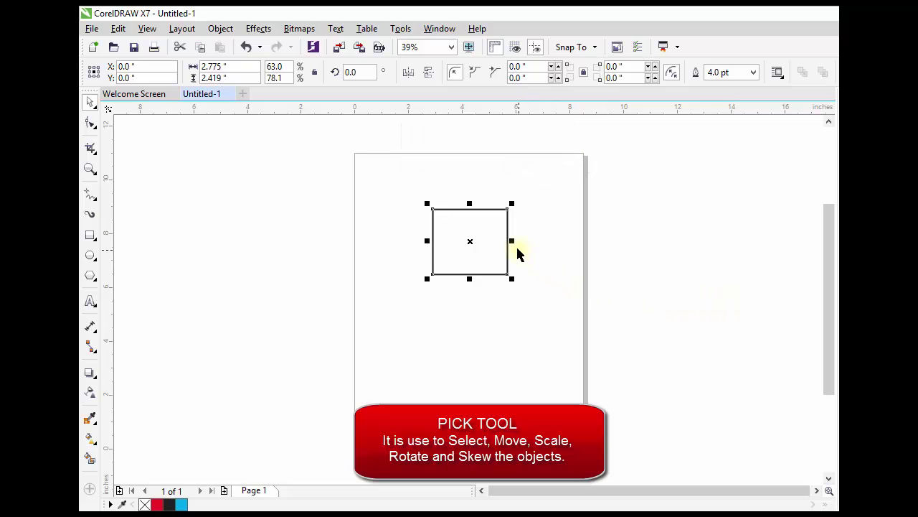
Stretch the rectangle by its side handles to about 4.272 inches wide and 2.558 inches high.
mouse_move(513, 242)
left_mouse_down()
mouse_move(549, 243)
mouse_move(506, 243)
left_mouse_up()
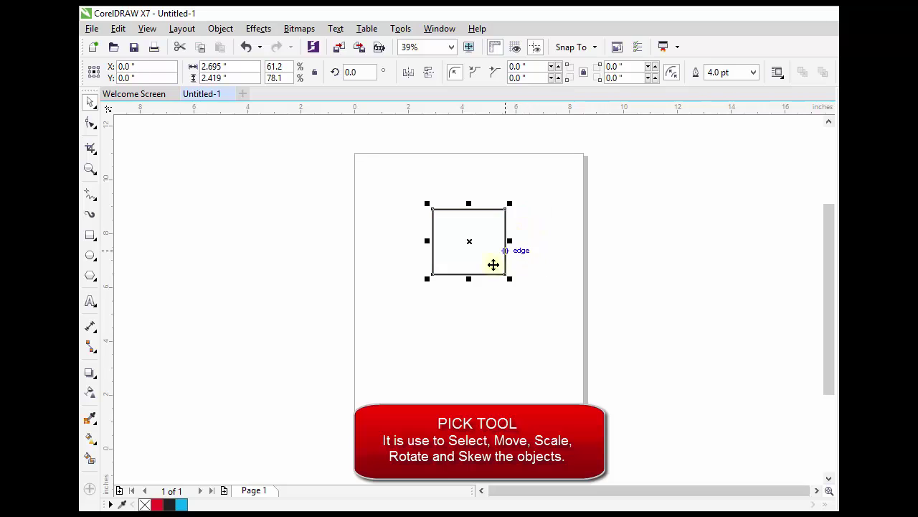
left_click_drag(468, 274, 466, 300)
left_click_drag(426, 263, 384, 263)
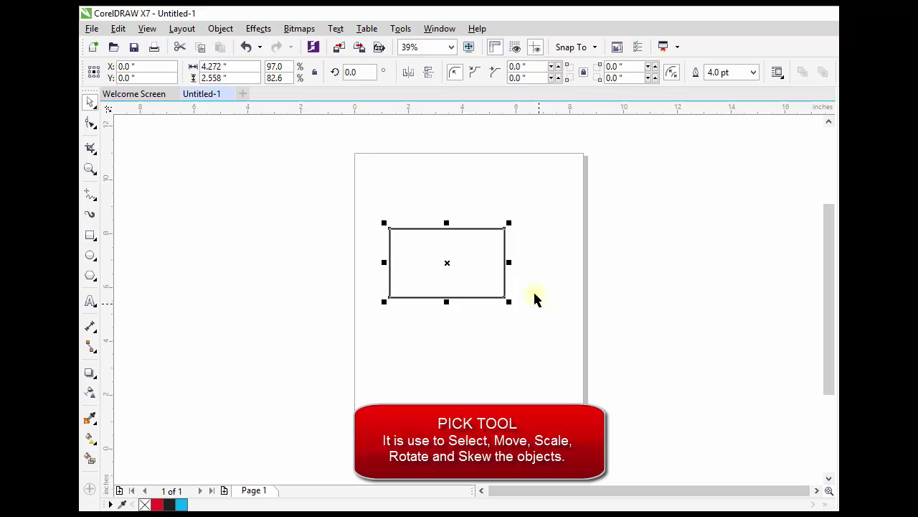
Stretch the rectangle wider and taller from its center, and deselect it.
left_click_drag(508, 263, 542, 270)
left_click_drag(445, 299, 437, 343)
left_click(452, 339)
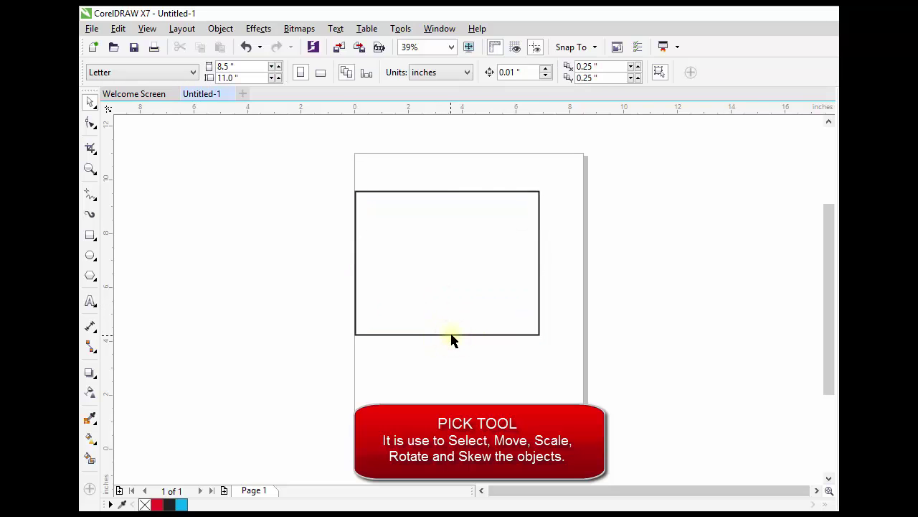
Reselect the rectangle and stretch it from its center to about 5.447 by 5.389 inches, then adjust its width again.
left_click(448, 334)
left_click_drag(447, 334, 454, 312)
left_click_drag(541, 266, 522, 267)
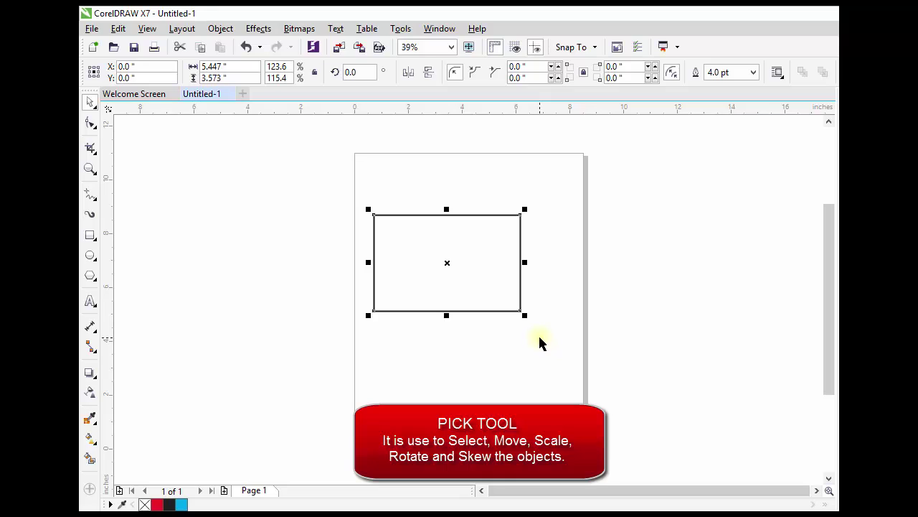
left_click_drag(447, 316, 442, 344)
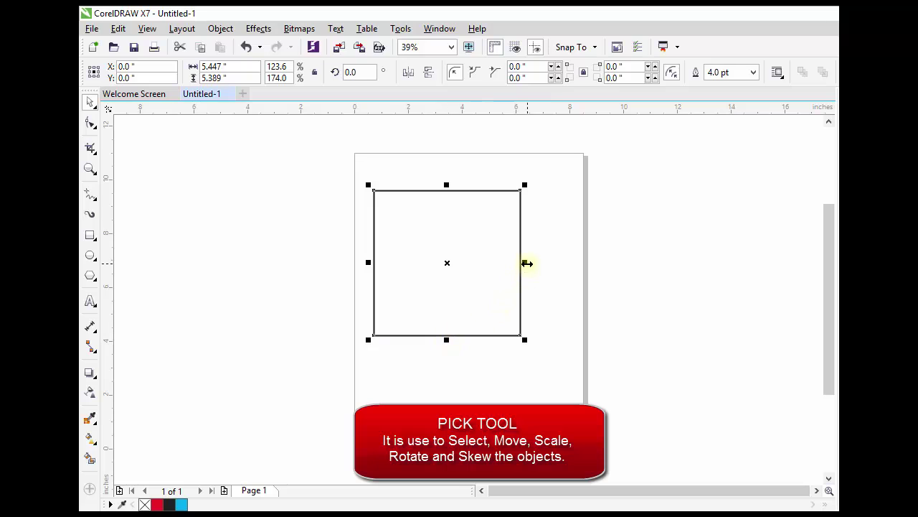
left_click_drag(524, 262, 540, 278)
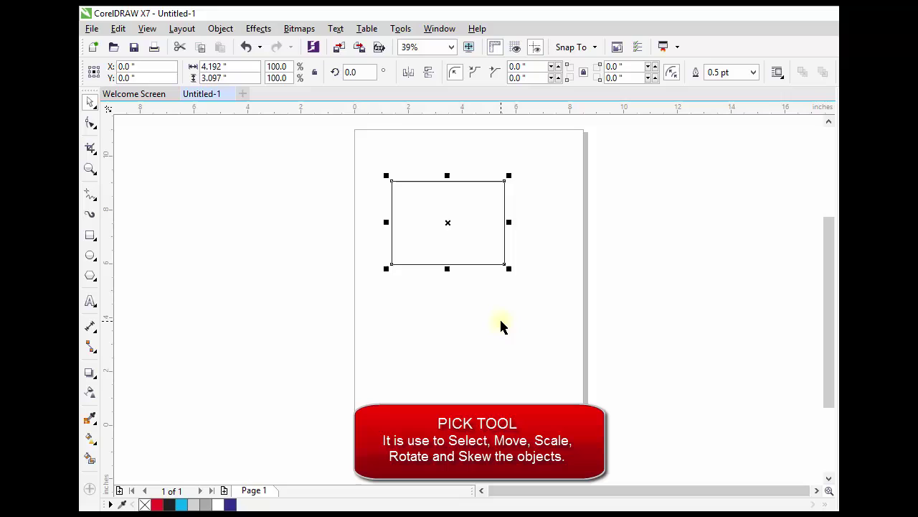
Rotate the thin-outlined rectangle freehand about its center, ending at a rotation angle of about 177.6 degrees.
left_click(449, 220)
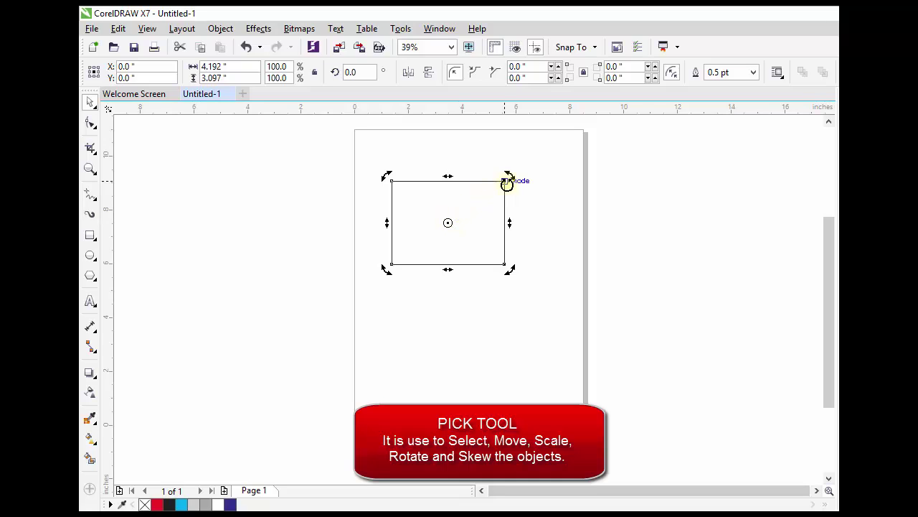
left_click_drag(508, 178, 520, 226)
left_click_drag(527, 151, 436, 182)
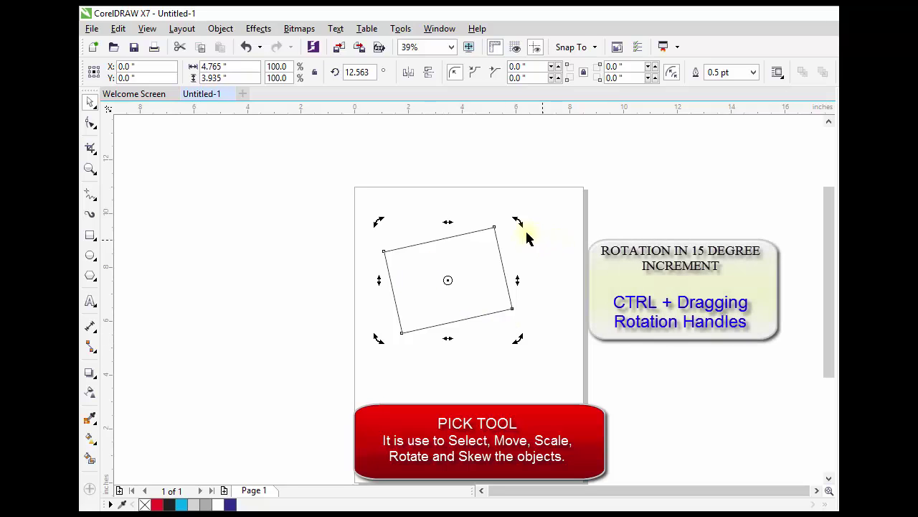
left_click_drag(515, 220, 514, 308)
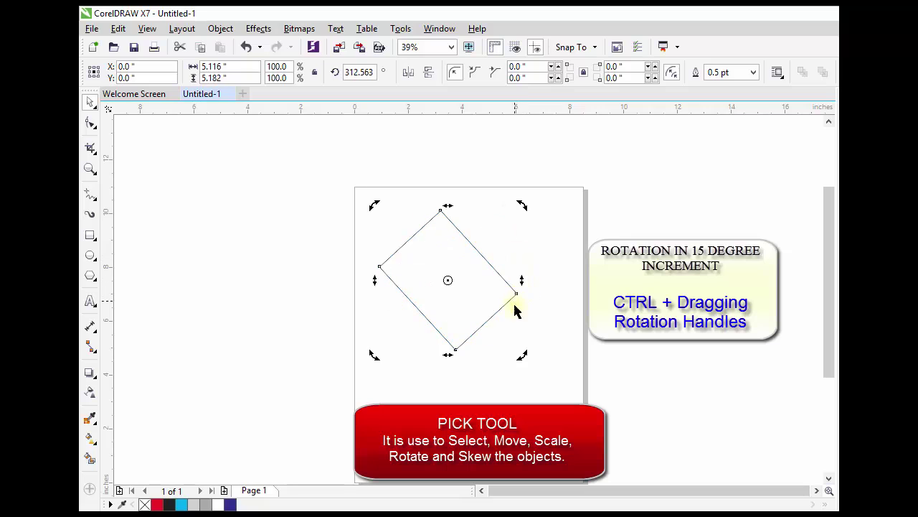
left_click_drag(524, 356, 365, 258)
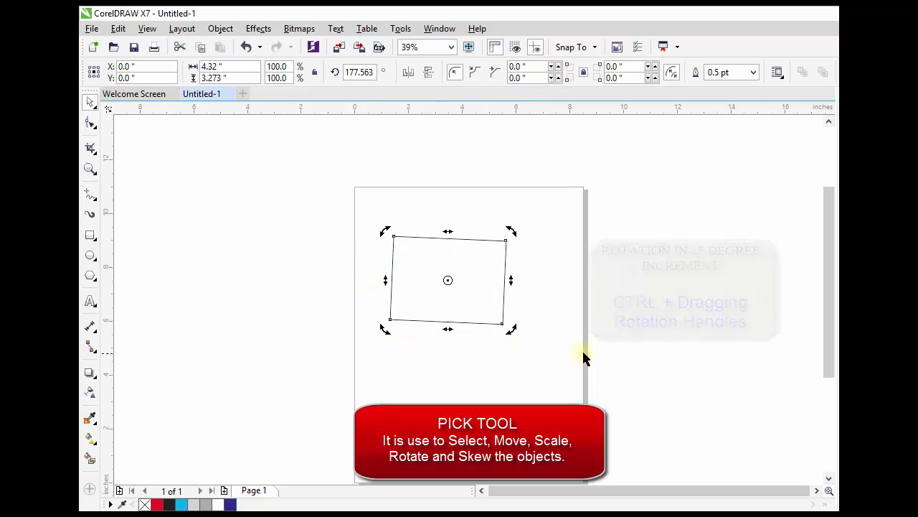
Skew the rotated rectangle horizontally, first to the left and then to the right, until it is about 6.281 inches wide.
left_click(560, 326)
left_click(500, 314)
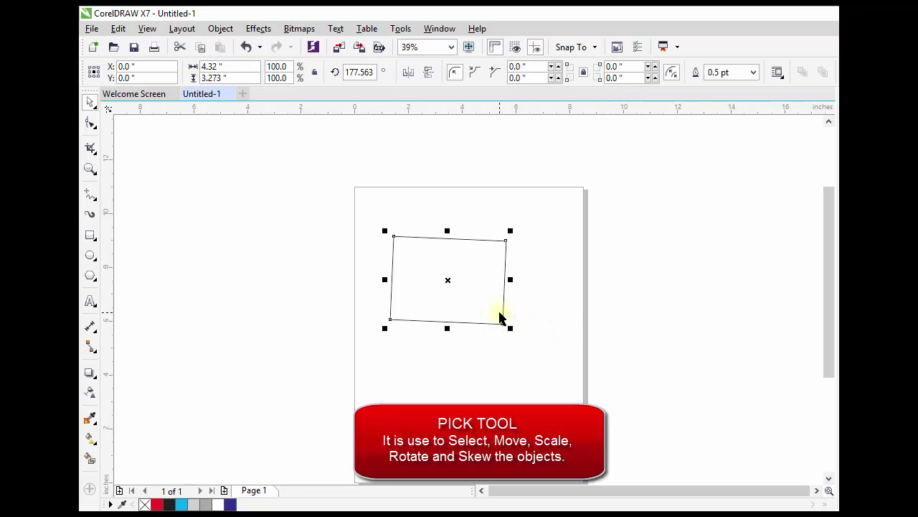
left_click(500, 313)
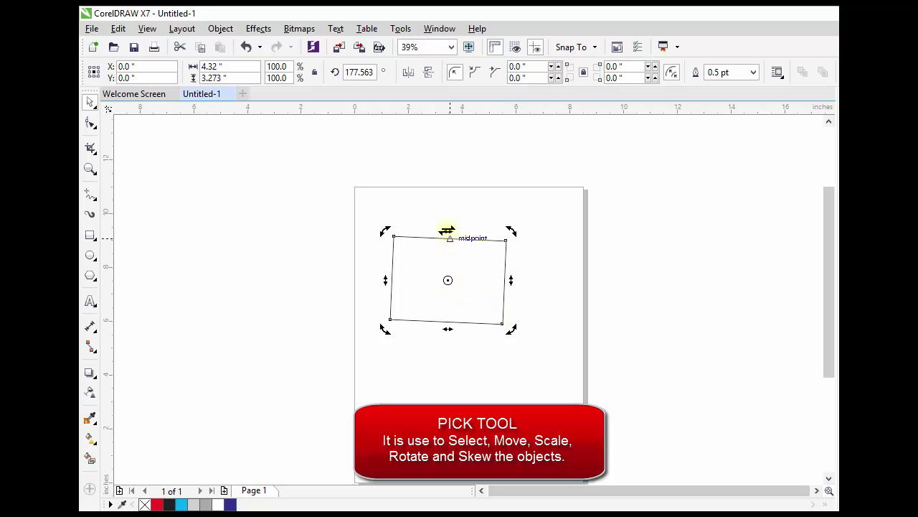
left_click_drag(447, 230, 334, 240)
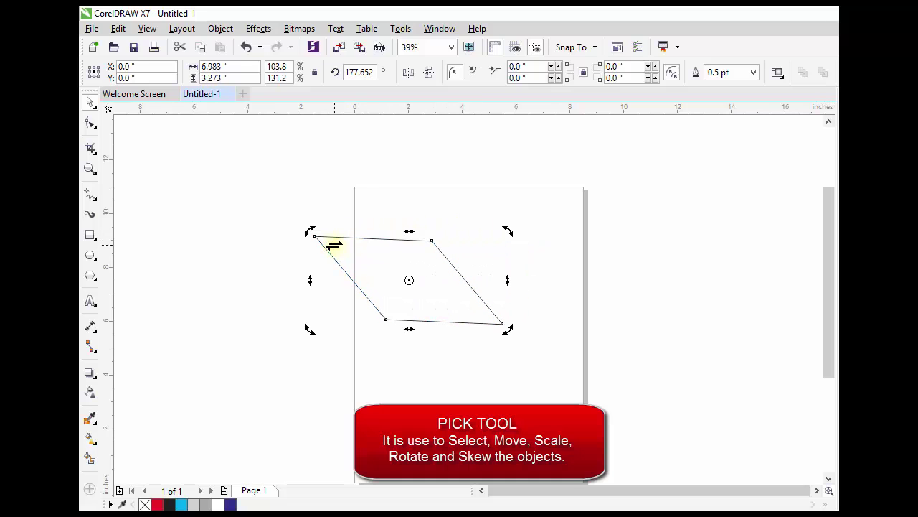
left_click_drag(411, 232, 529, 259)
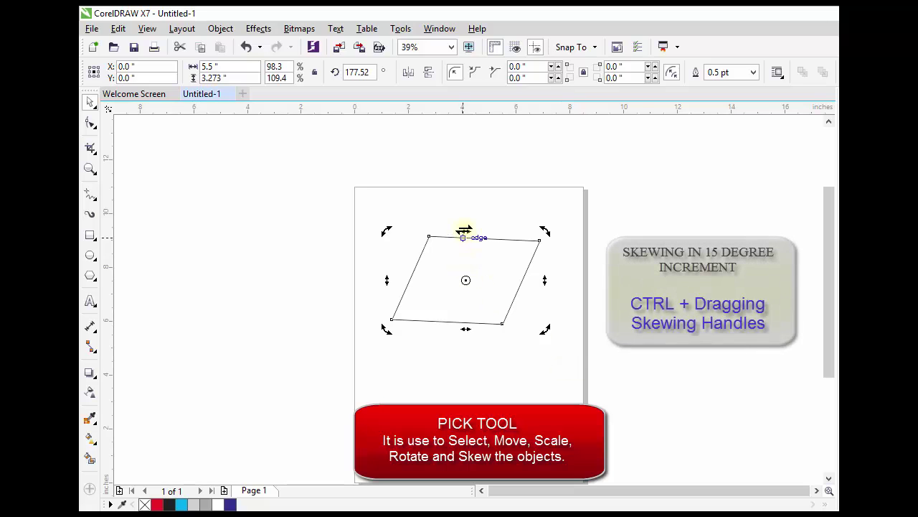
left_click_drag(464, 230, 500, 274)
Skew the parallelogram vertically downward, skew it back upward, and return to its scaling handles before deselecting it.
left_click_drag(566, 280, 552, 445)
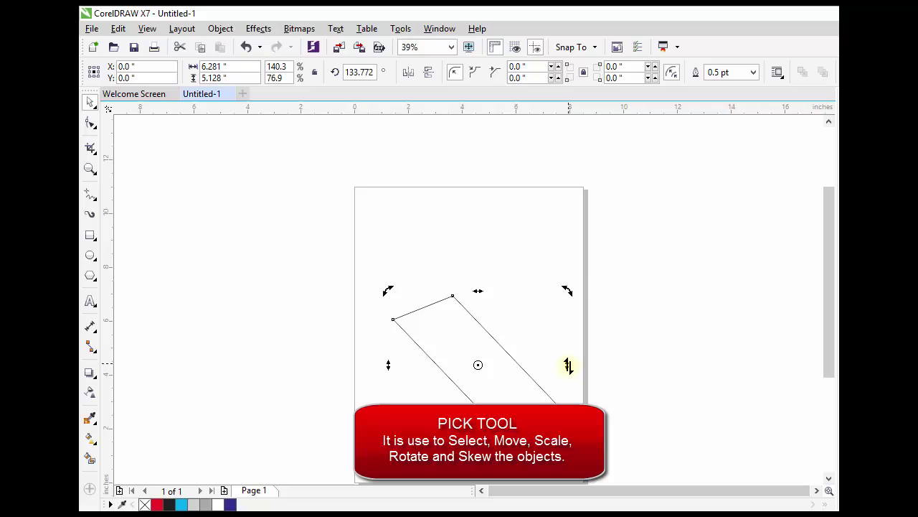
left_click_drag(565, 362, 567, 268)
left_click_drag(559, 229, 553, 214)
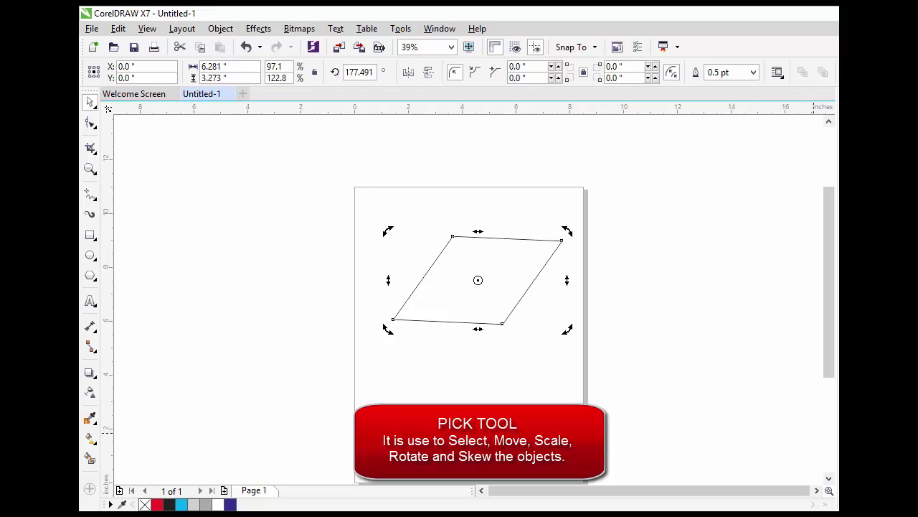
left_click(478, 280)
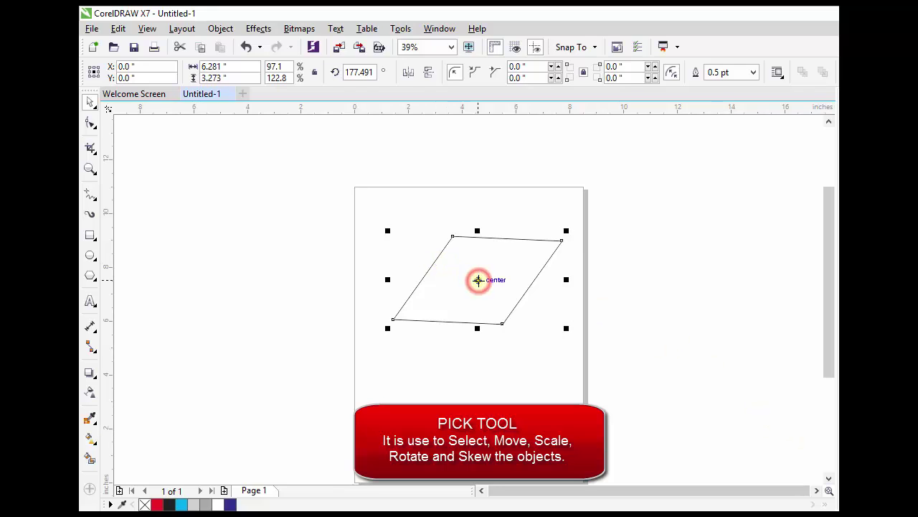
left_click(505, 353)
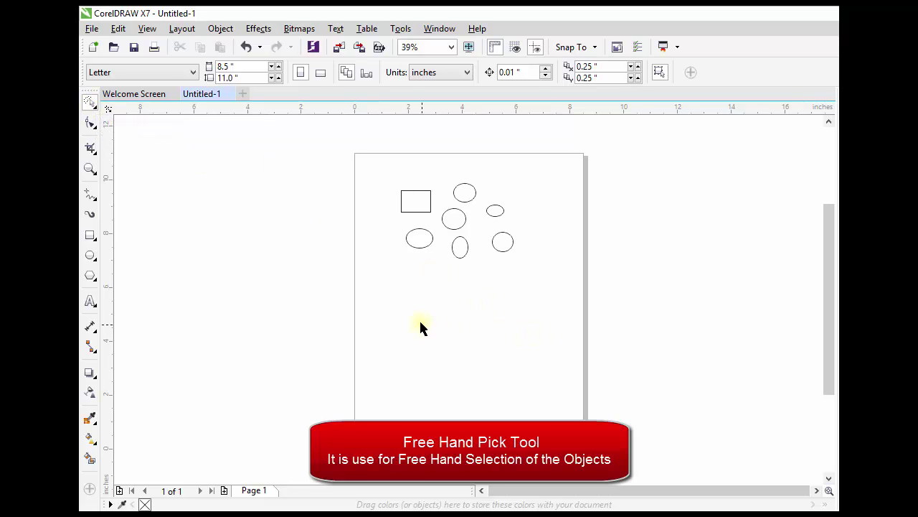
Select the three lowest ellipses with a Freehand Pick lasso, clear the selection, and lasso the same three again.
mouse_move(415, 315)
left_mouse_down()
mouse_move(511, 294)
mouse_move(535, 240)
mouse_move(492, 214)
mouse_move(436, 234)
mouse_move(392, 225)
mouse_move(395, 258)
left_mouse_up()
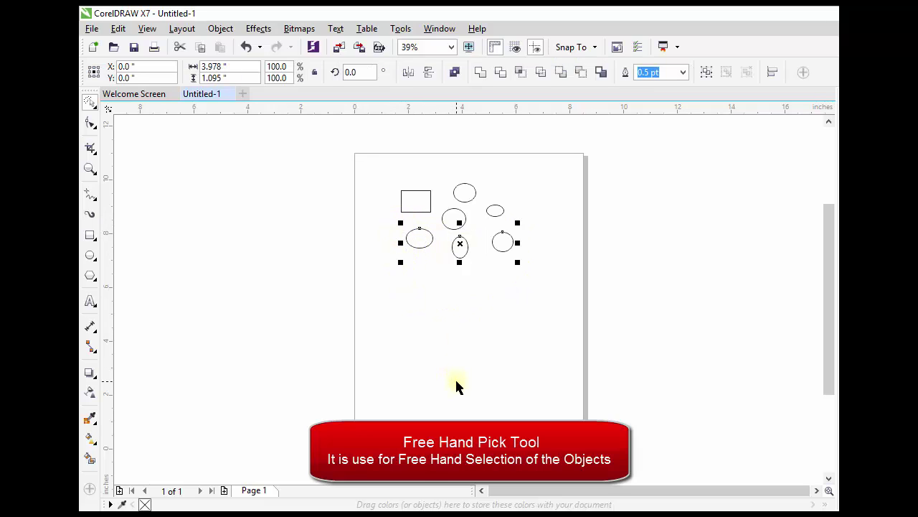
left_click(456, 314)
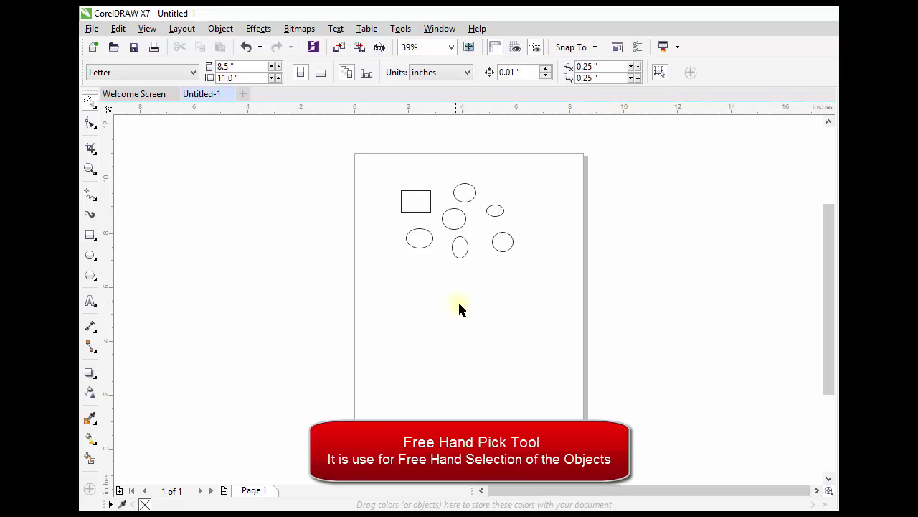
mouse_move(420, 323)
left_mouse_down()
mouse_move(491, 303)
mouse_move(524, 271)
mouse_move(532, 236)
mouse_move(497, 222)
mouse_move(461, 235)
left_mouse_up()
mouse_move(439, 242)
left_mouse_down()
mouse_move(418, 230)
mouse_move(392, 243)
mouse_move(399, 257)
left_mouse_up()
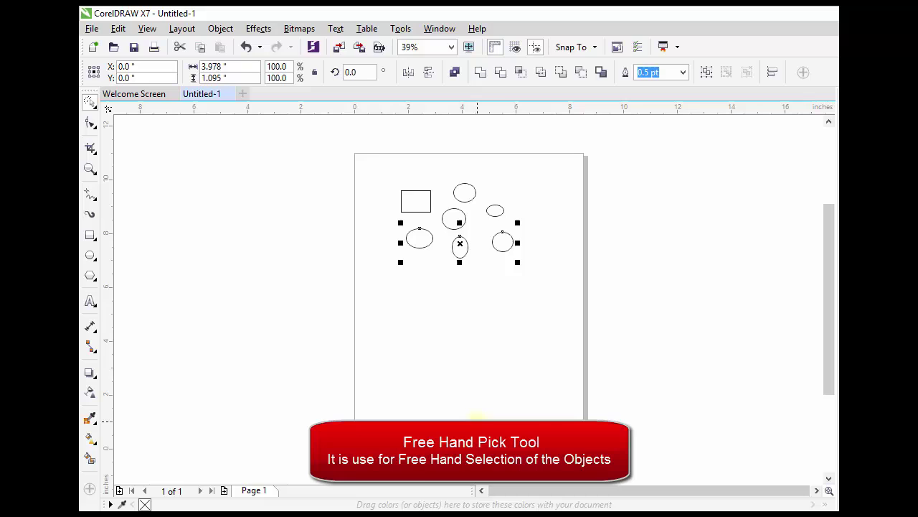
Clear the selection and lasso only the middle and right ellipses of the lowest row.
left_click(477, 360)
left_click(436, 324)
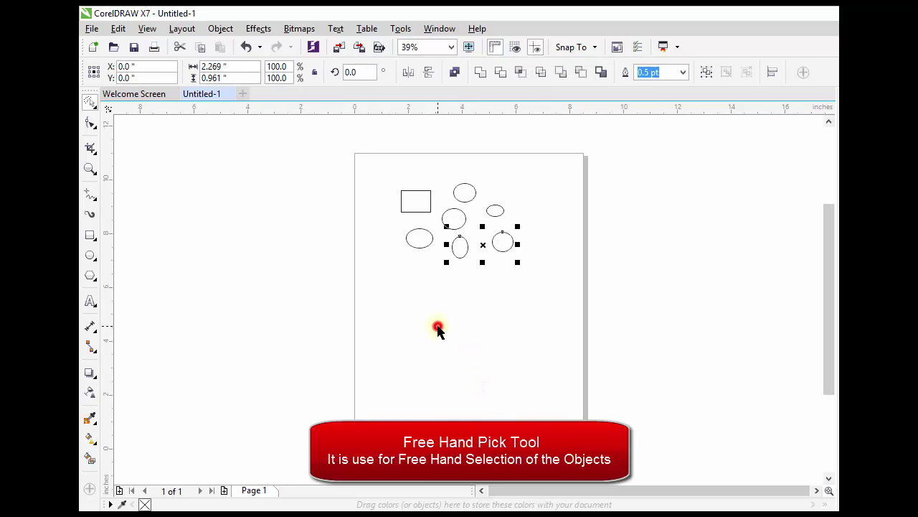